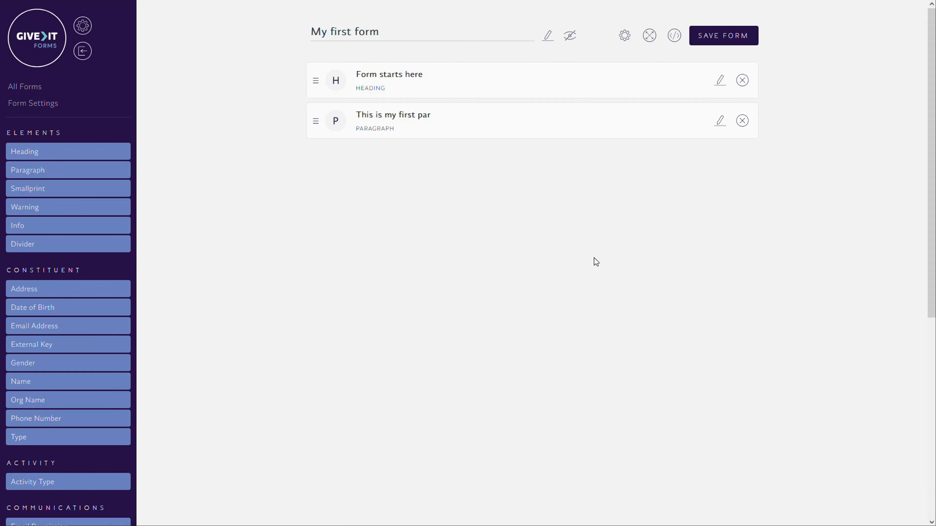
# Add an Email Permission field to the form with the visible label "Can we contact you by email?"
pyautogui.scroll(-5, 921, 293)
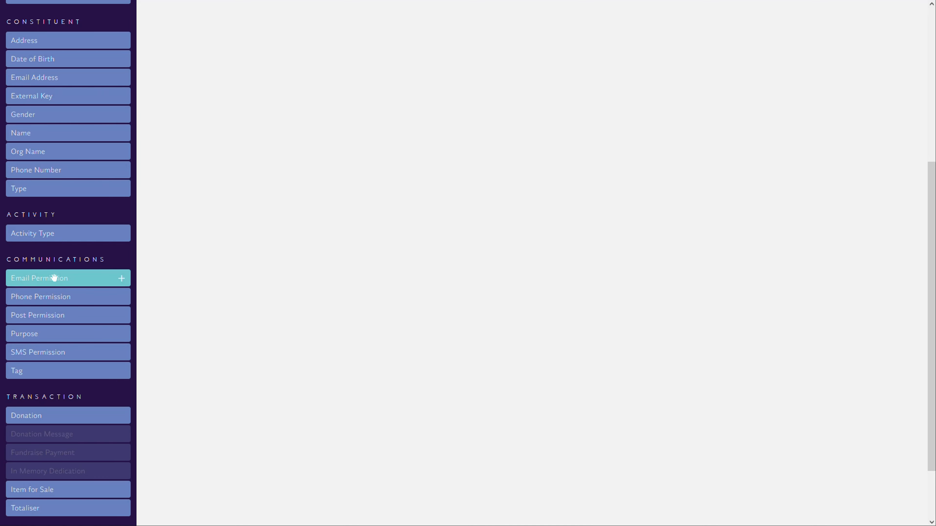
pyautogui.moveTo(57, 277); pyautogui.dragTo(555, 368)
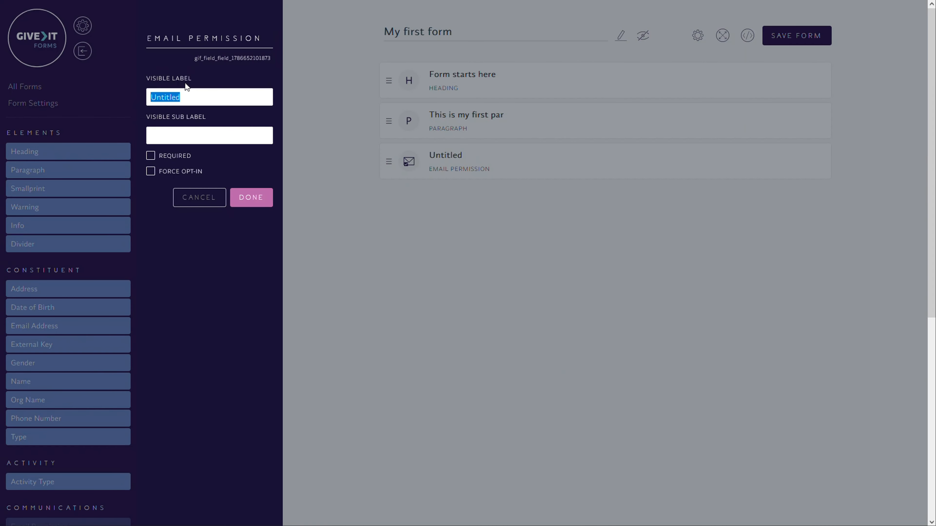
pyautogui.write('Can we contact y')
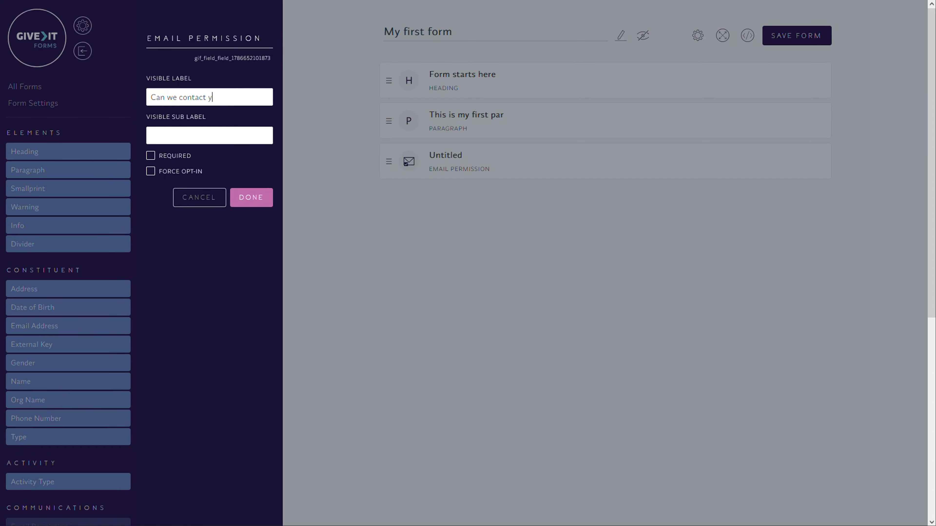
pyautogui.write('ou by email?')
# Toggle Required and Force Opt-in on and off again for the email permission field and apply its settings
pyautogui.click(152, 158)
pyautogui.click(151, 156)
pyautogui.click(151, 173)
pyautogui.click(150, 171)
pyautogui.click(256, 203)
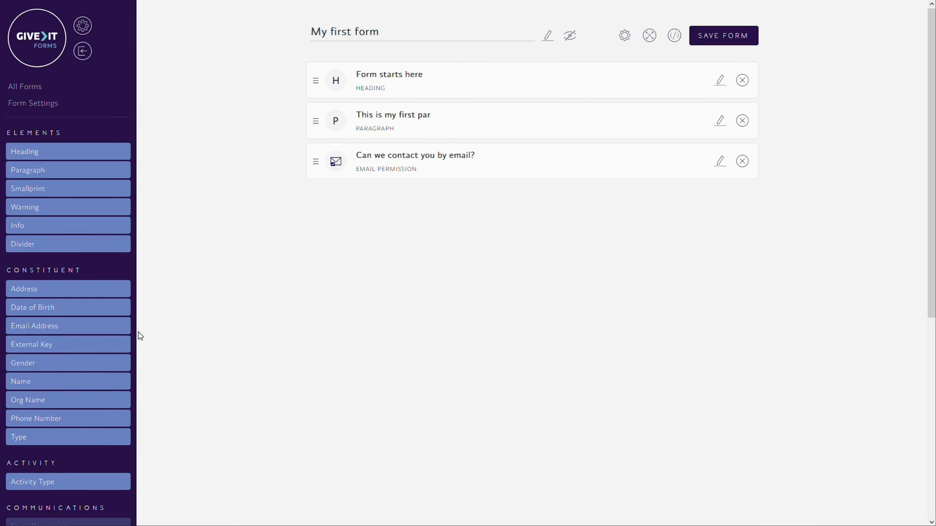
# Add a Post Permission field with the visible label "Can we contact you by post" and Force Opt-in enabled
pyautogui.scroll(-8, 132, 335)
pyautogui.scroll(4, 69, 424)
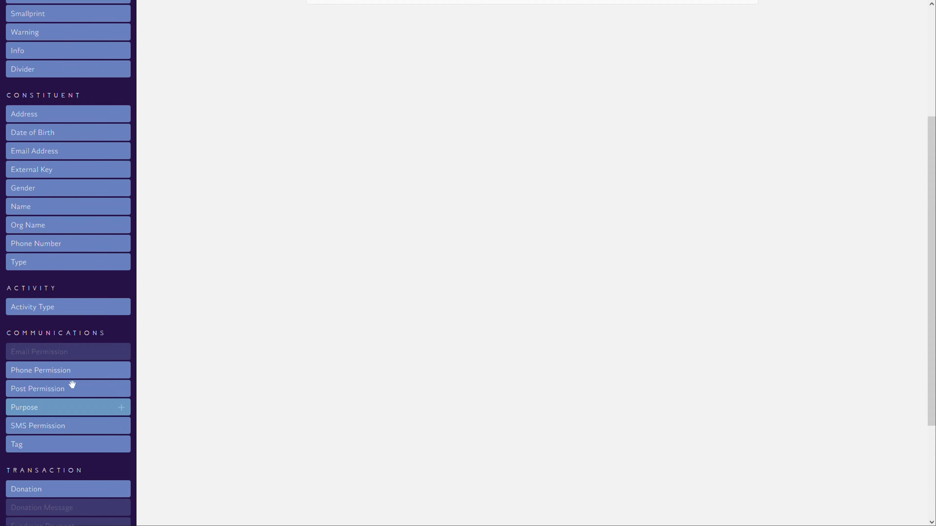
pyautogui.scroll(1, 51, 334)
pyautogui.scroll(-2, 60, 338)
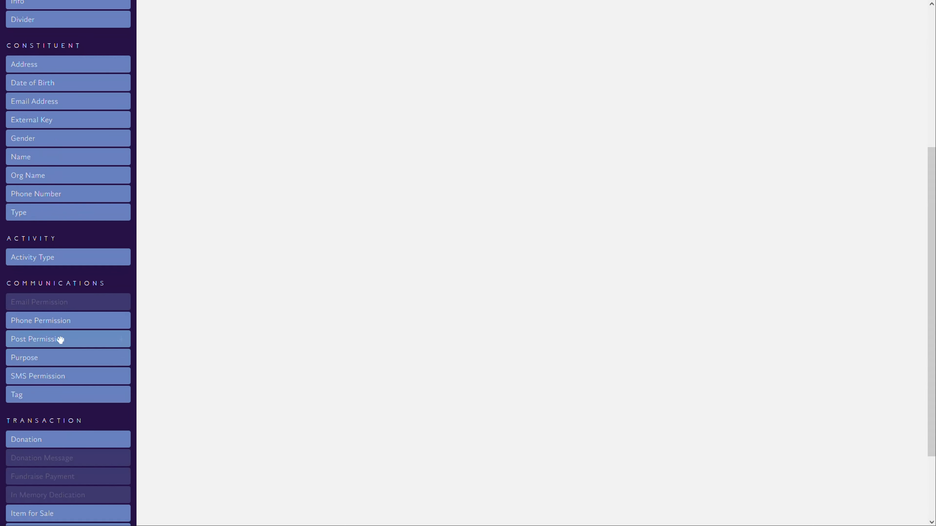
pyautogui.click(60, 341)
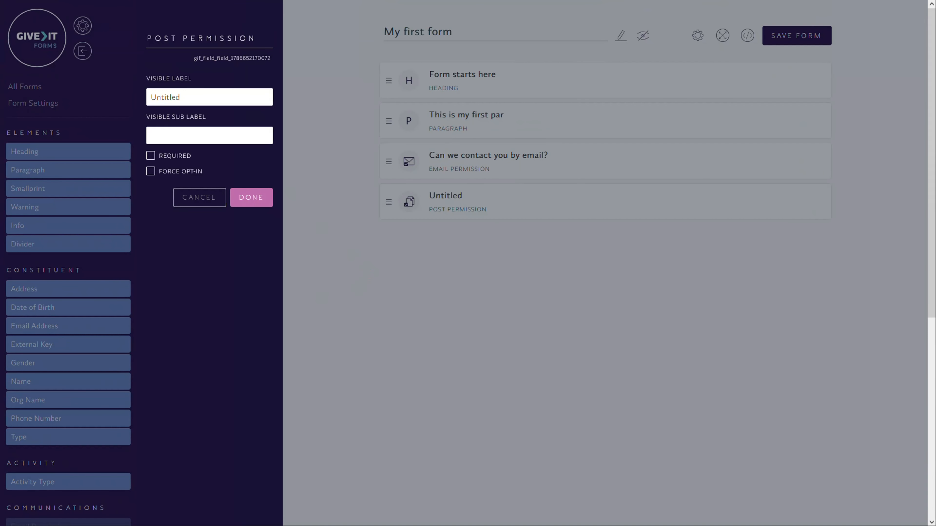
pyautogui.moveTo(180, 96); pyautogui.dragTo(121, 94)
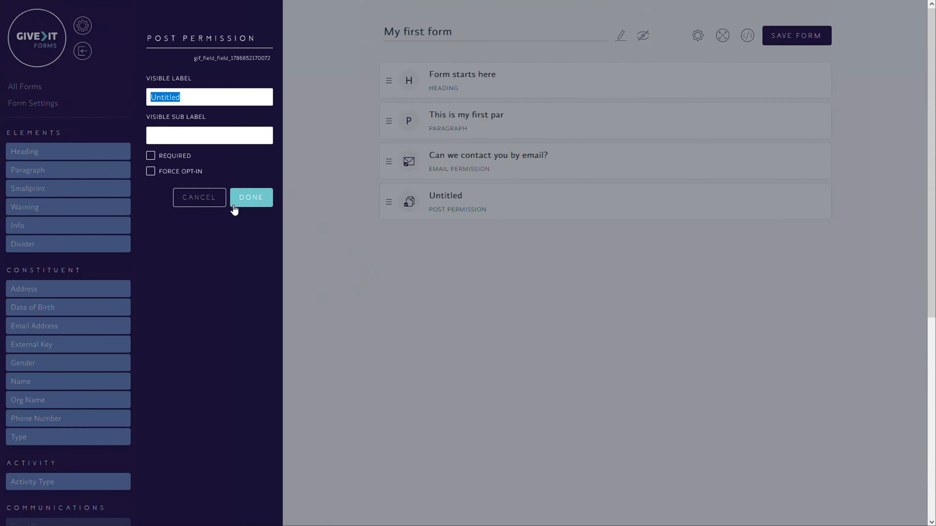
pyautogui.write('Can we contact you b')
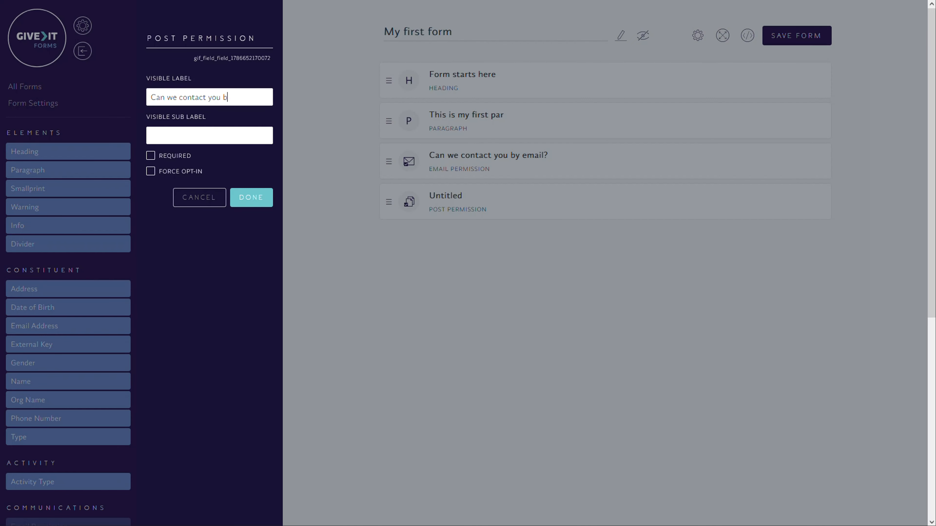
pyautogui.write('y post')
pyautogui.click(150, 173)
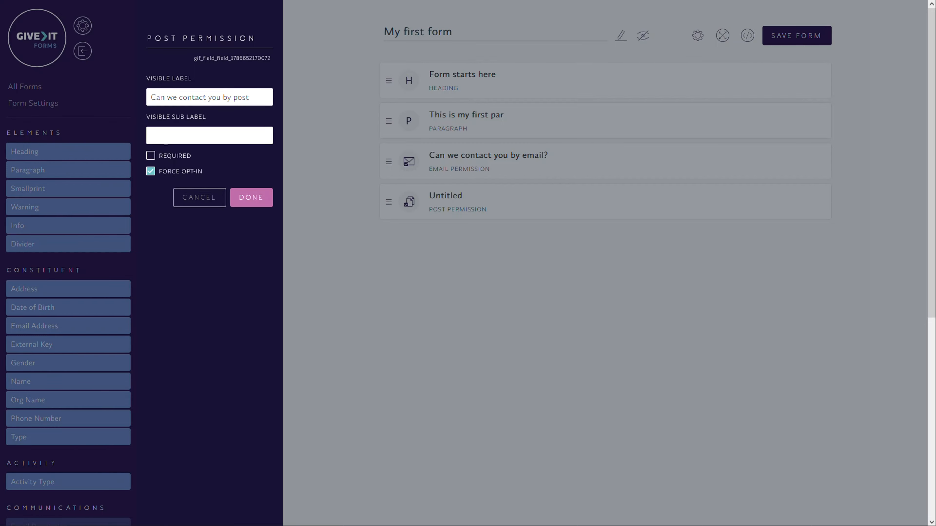
pyautogui.click(248, 205)
# Add a Purpose field from the Communications group to the form
pyautogui.scroll(-5, 88, 424)
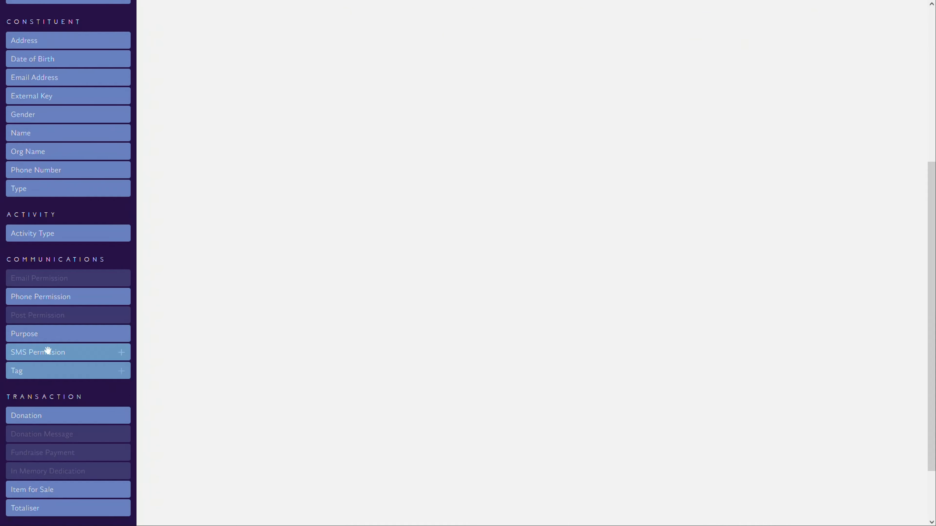
pyautogui.moveTo(48, 350); pyautogui.dragTo(40, 351)
pyautogui.moveTo(43, 296); pyautogui.dragTo(40, 319)
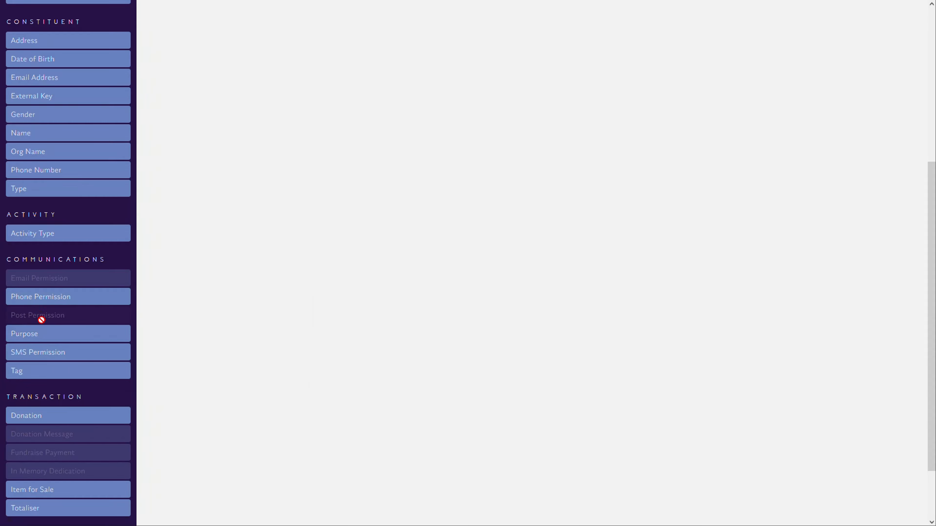
pyautogui.click(44, 335)
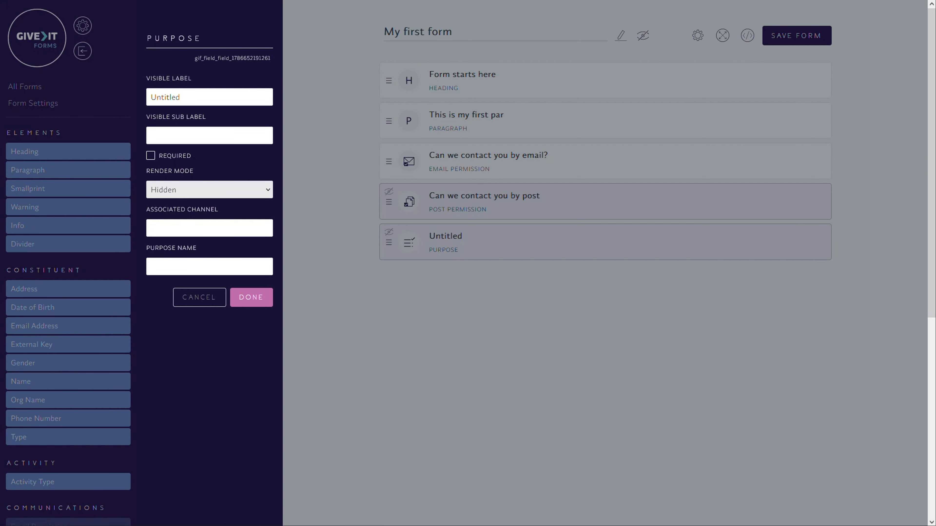
# Set the Purpose field's visible label to "Would you like to hear about volunteer opportunities"
pyautogui.moveTo(181, 97); pyautogui.dragTo(125, 89)
pyautogui.write('Would you li')
pyautogui.write('ke to su')
pyautogui.press('BackSpace')
pyautogui.press('BackSpace')
pyautogui.write('hear about ')
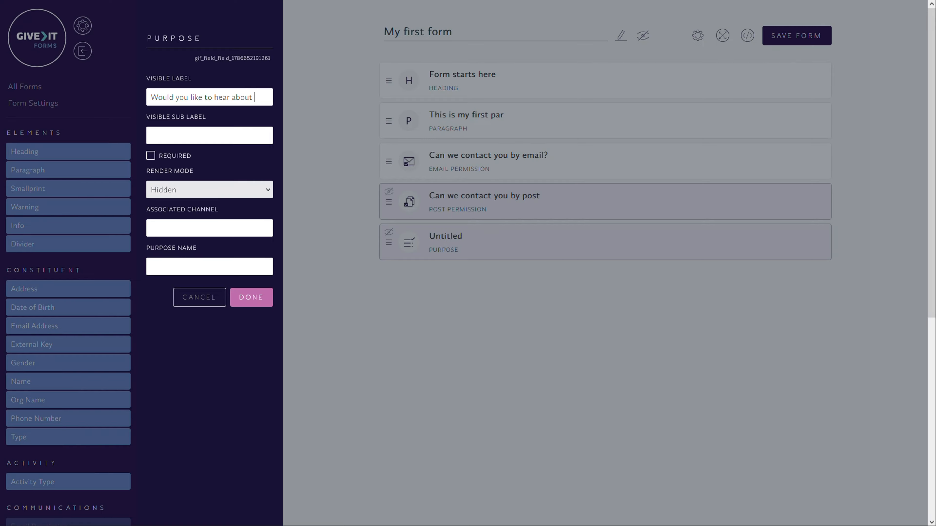
pyautogui.write('volunteer')
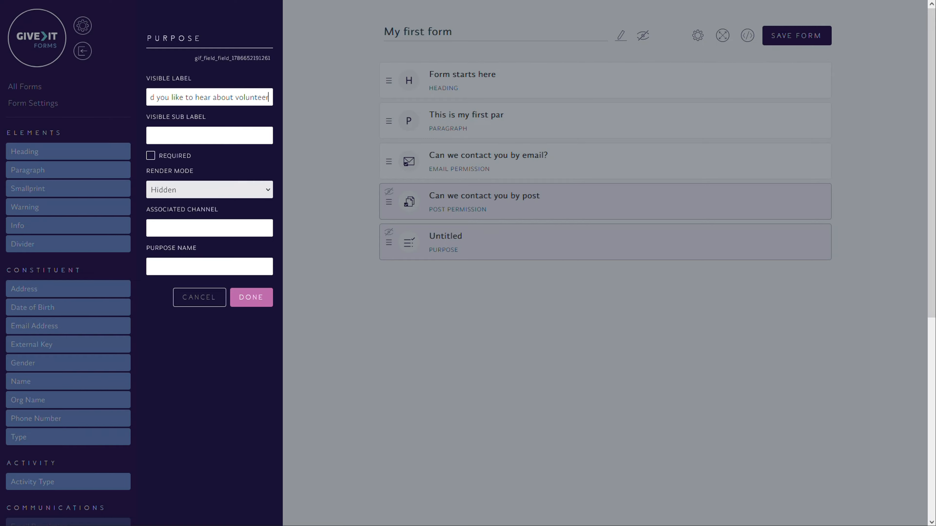
pyautogui.write(' opportunities')
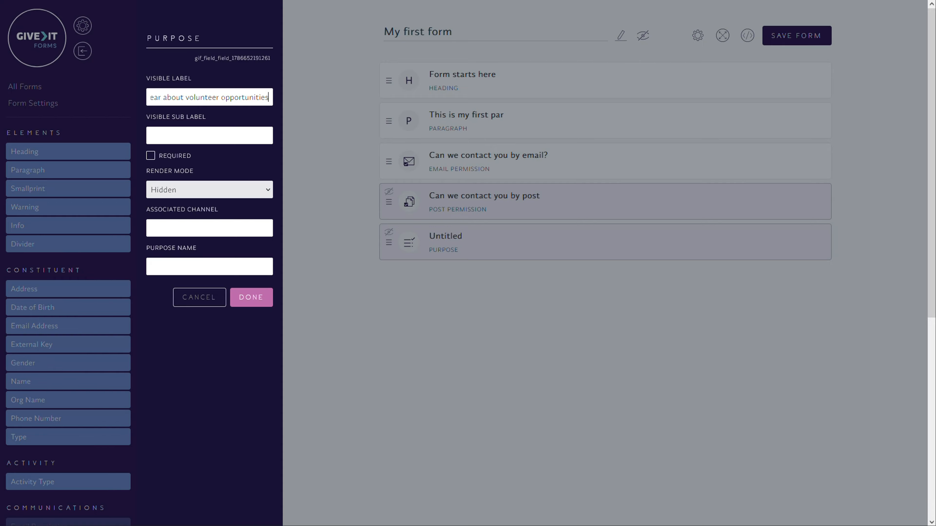
pyautogui.hotkey('ctrl', 'a')
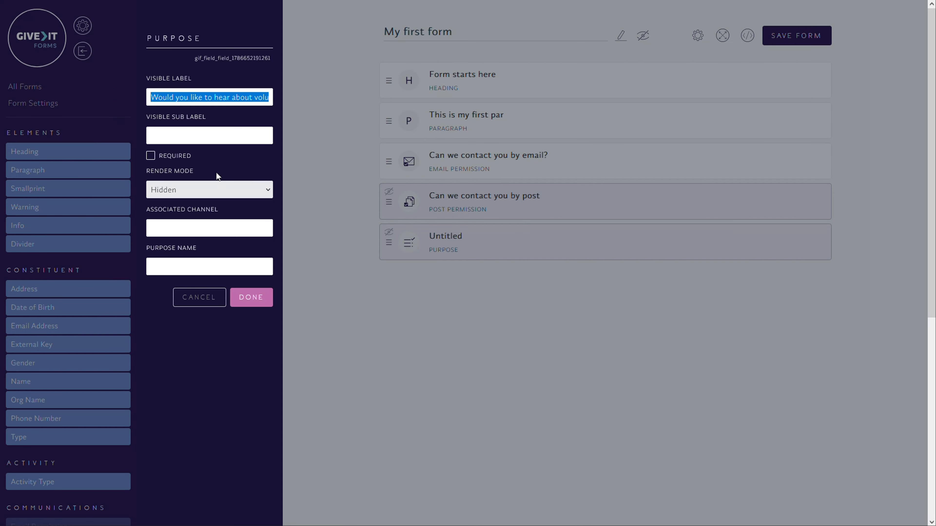
pyautogui.click(260, 97)
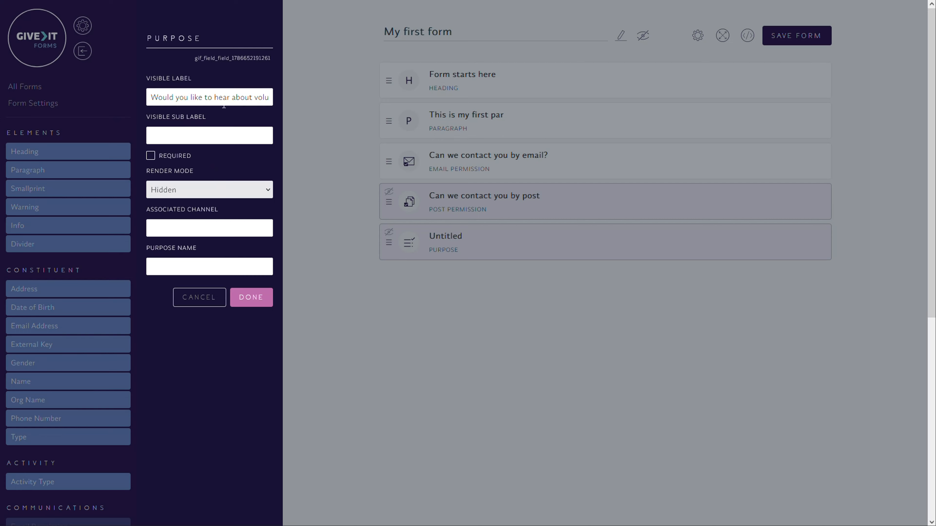
# Set the Purpose field's render mode to Checkbox and its checkbox label to "Yes I'm happy for this"
pyautogui.click(151, 156)
pyautogui.click(151, 157)
pyautogui.click(188, 191)
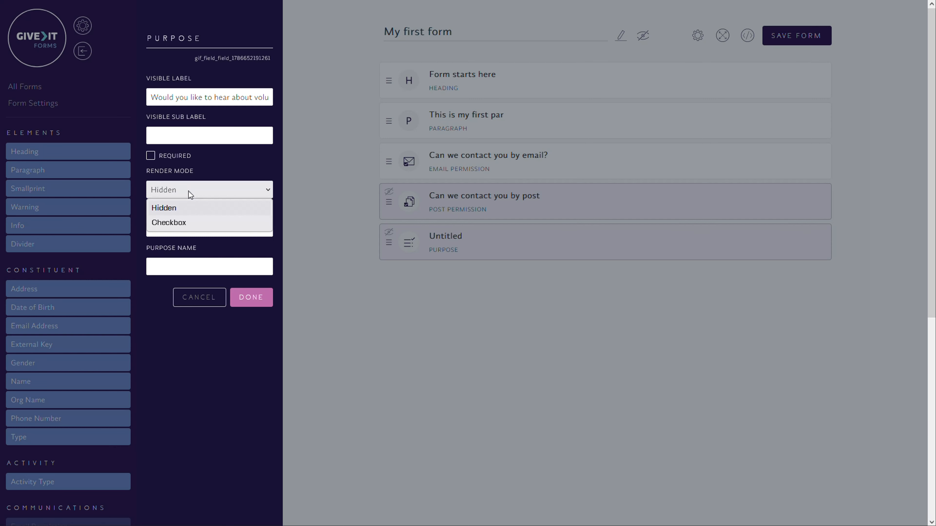
pyautogui.click(188, 223)
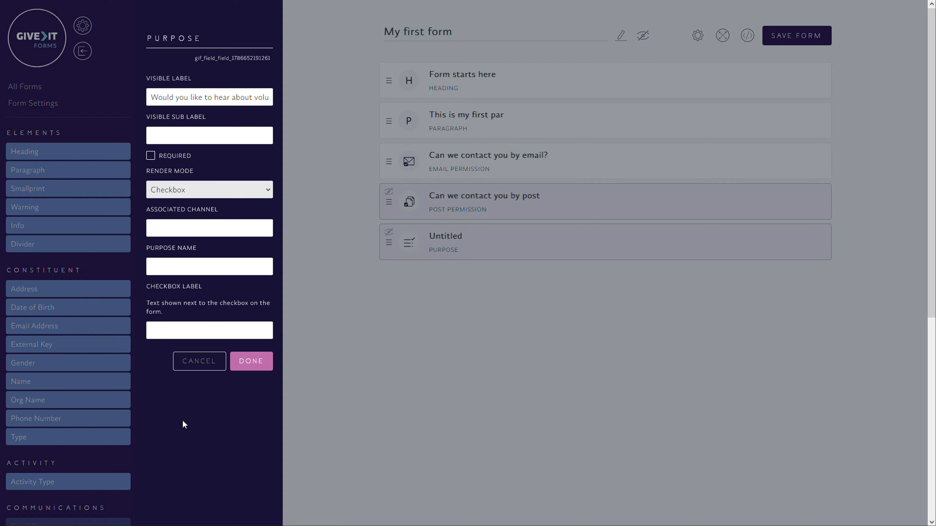
pyautogui.write("Yes I'm happy for this")
pyautogui.moveTo(227, 331); pyautogui.dragTo(150, 331)
pyautogui.click(181, 339)
# Set the associated channel to "Email" and the purpose name to "Volunteer Opportunities"
pyautogui.click(181, 228)
pyautogui.write('Email')
pyautogui.click(209, 266)
pyautogui.write('Voluntee')
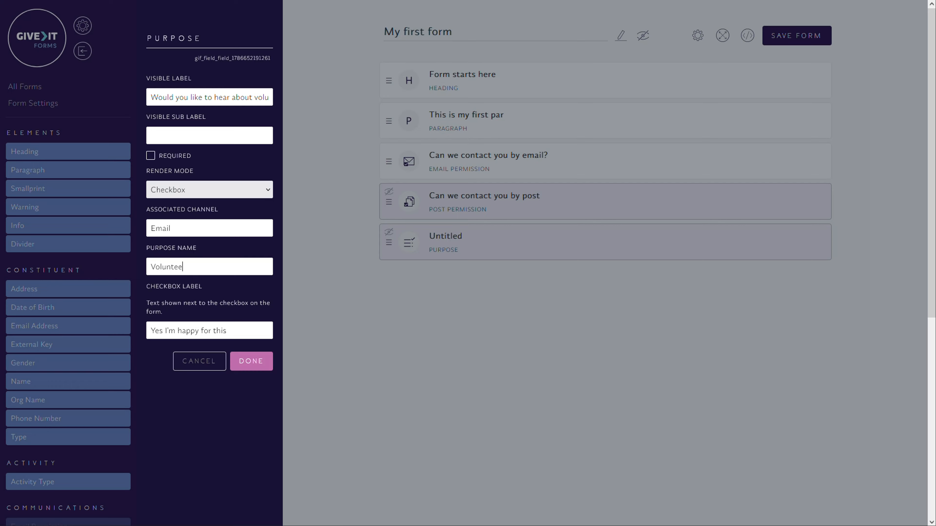
pyautogui.write('r Opportunitiesp')
pyautogui.press('End')
# Review the purpose name, checkbox label and associated channel, and apply the Purpose field's settings
pyautogui.hotkey('ctrl', 'a')
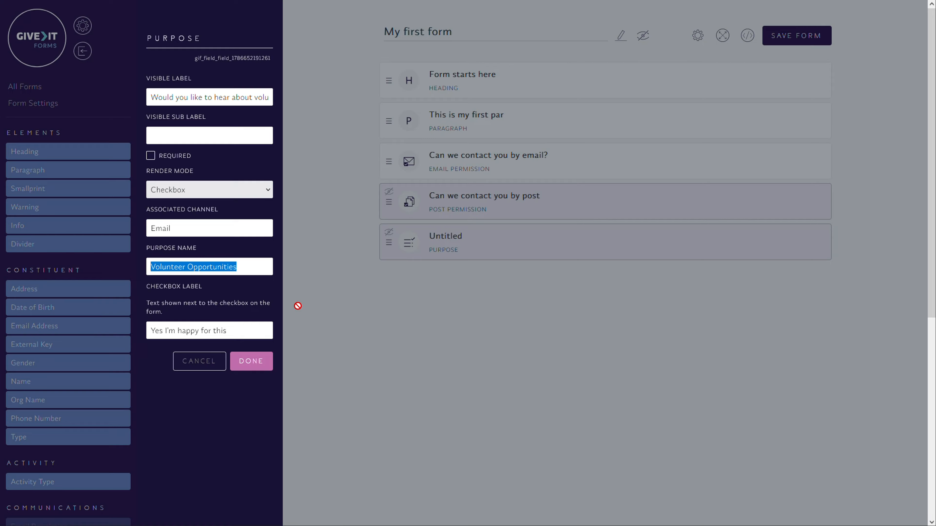
pyautogui.press('Tab')
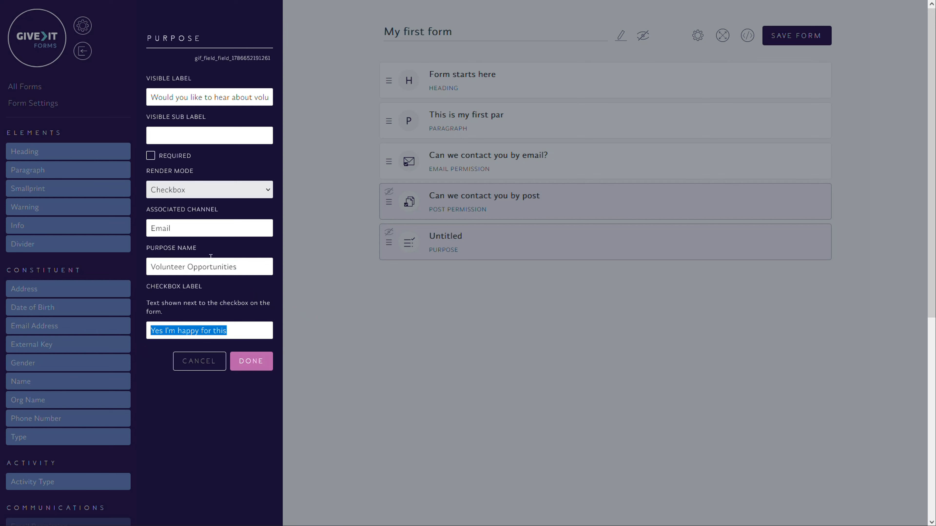
pyautogui.hotkey('shift', 'Tab')
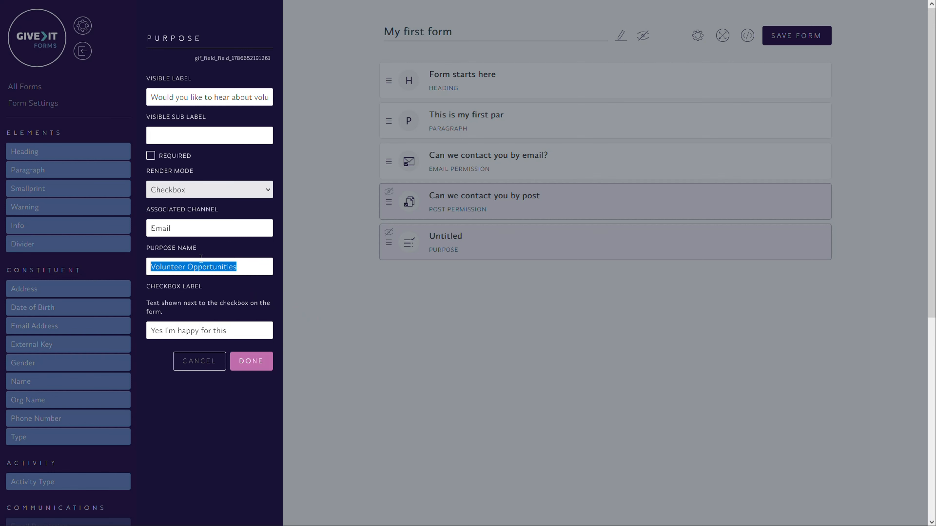
pyautogui.hotkey('shift', 'Tab')
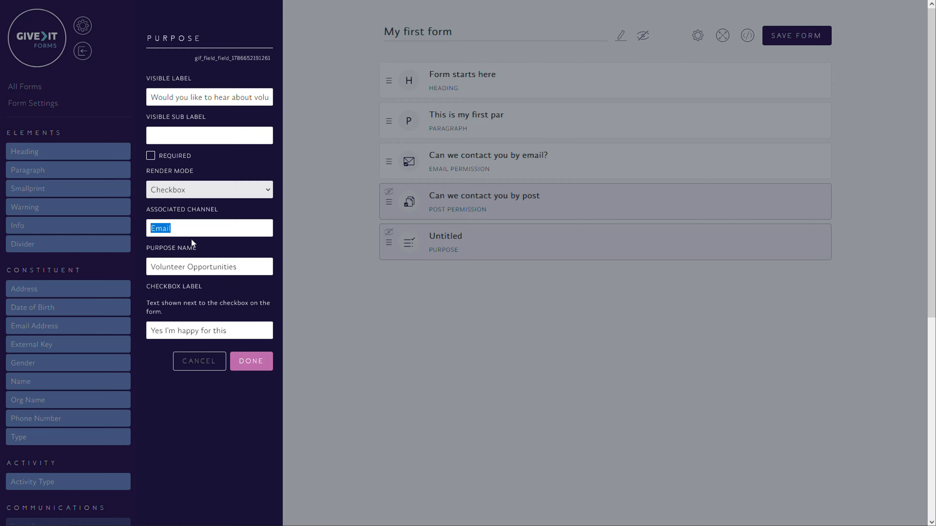
pyautogui.click(169, 228)
pyautogui.doubleClick(169, 228)
pyautogui.moveTo(237, 267); pyautogui.dragTo(146, 268)
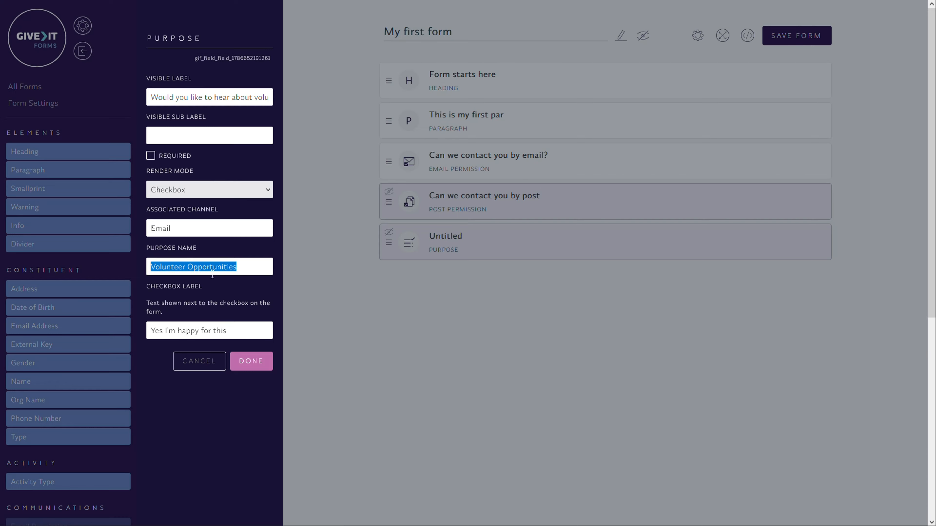
pyautogui.moveTo(171, 228); pyautogui.dragTo(155, 229)
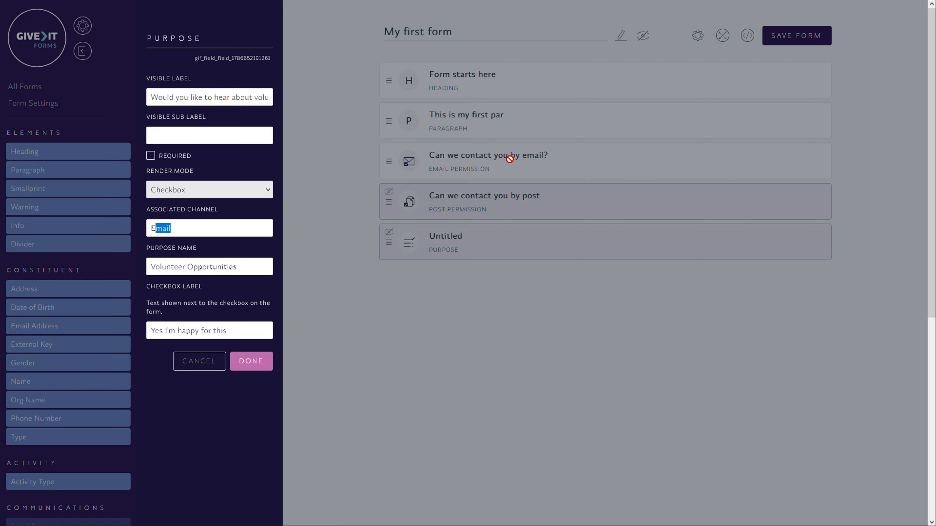
pyautogui.click(251, 361)
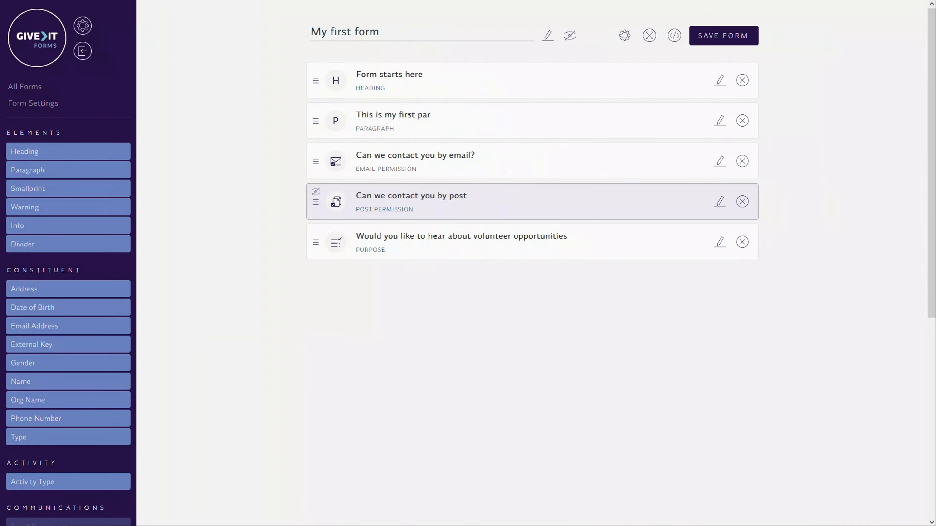
# Move the volunteer opportunities Purpose field above the Email Permission field in the form
pyautogui.moveTo(478, 166)
pyautogui.mouseDown()
pyautogui.moveTo(462, 163)
pyautogui.moveTo(481, 160)
pyautogui.moveTo(467, 152)
pyautogui.mouseUp()
pyautogui.moveTo(500, 246); pyautogui.dragTo(500, 245)
pyautogui.moveTo(494, 243); pyautogui.dragTo(497, 243)
pyautogui.moveTo(465, 170); pyautogui.dragTo(458, 171)
pyautogui.moveTo(511, 255); pyautogui.dragTo(519, 193)
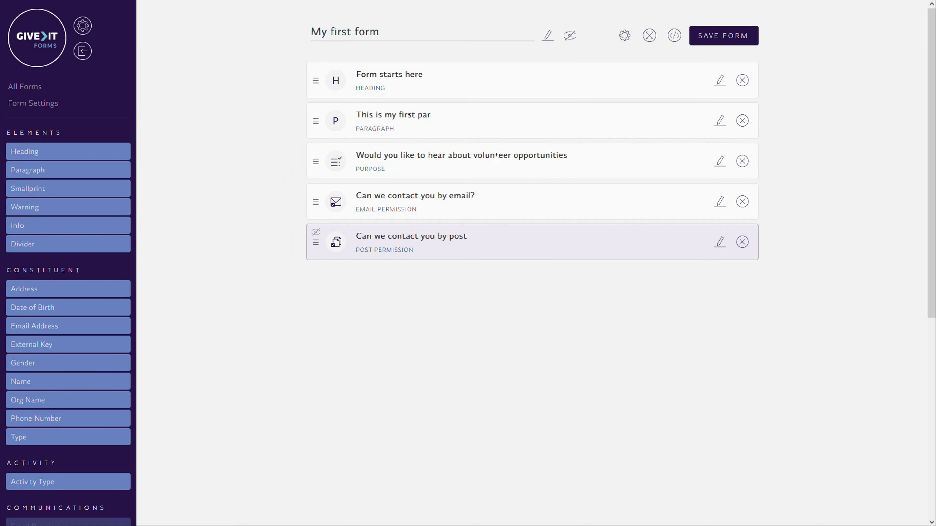
pyautogui.moveTo(462, 199); pyautogui.dragTo(475, 195)
pyautogui.moveTo(490, 156)
pyautogui.mouseDown()
pyautogui.moveTo(476, 155)
pyautogui.moveTo(491, 156)
pyautogui.mouseUp()
pyautogui.moveTo(493, 200); pyautogui.dragTo(479, 199)
pyautogui.moveTo(498, 159); pyautogui.dragTo(490, 158)
# Add a Tag field to the form with the visible label "Volunteer Tag"
pyautogui.scroll(-1, 559, 367)
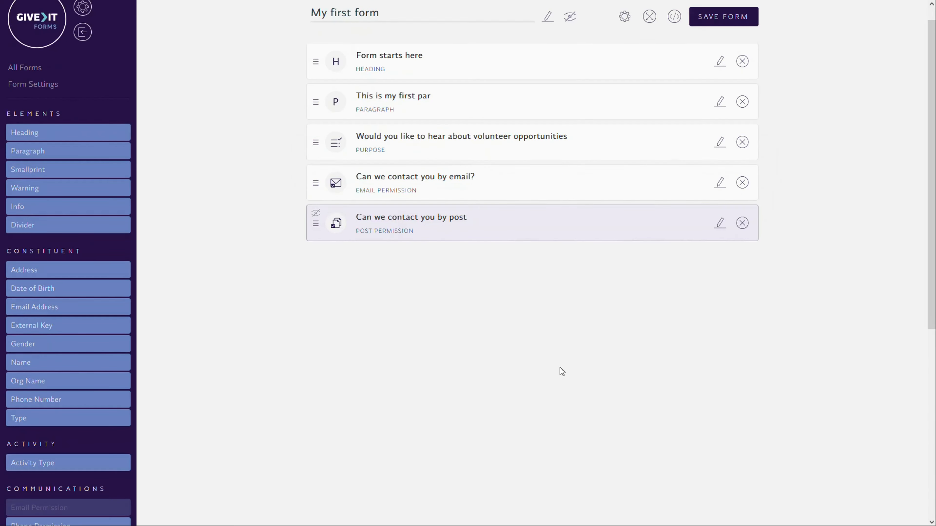
pyautogui.scroll(-13, 215, 318)
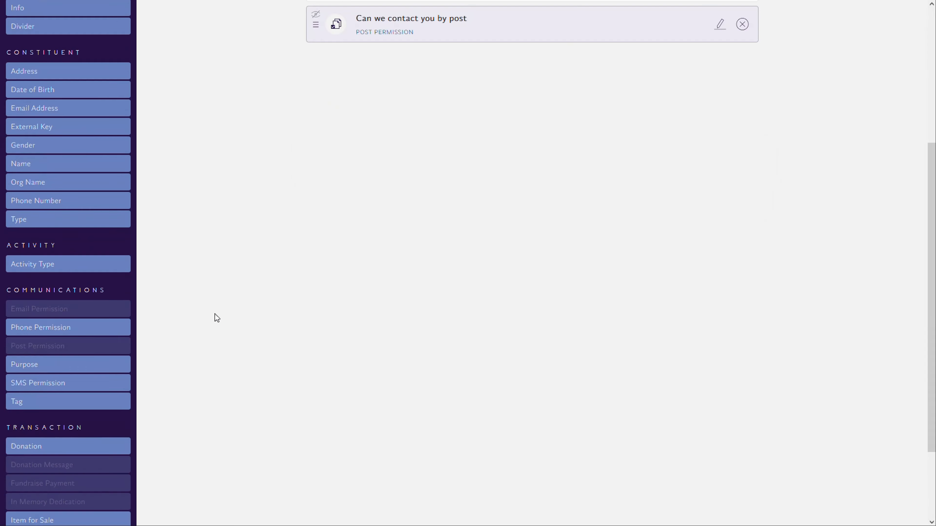
pyautogui.click(48, 352)
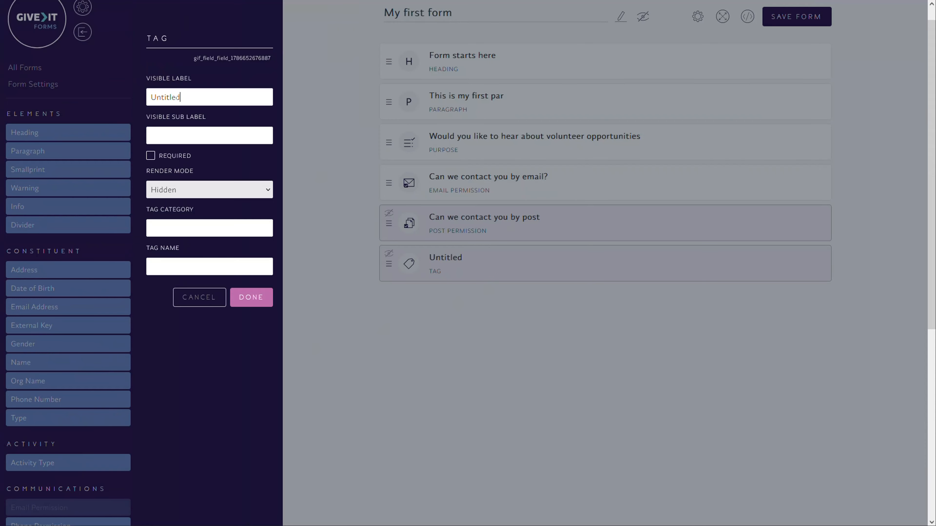
pyautogui.doubleClick(169, 97)
pyautogui.write('Volunteer Tag')
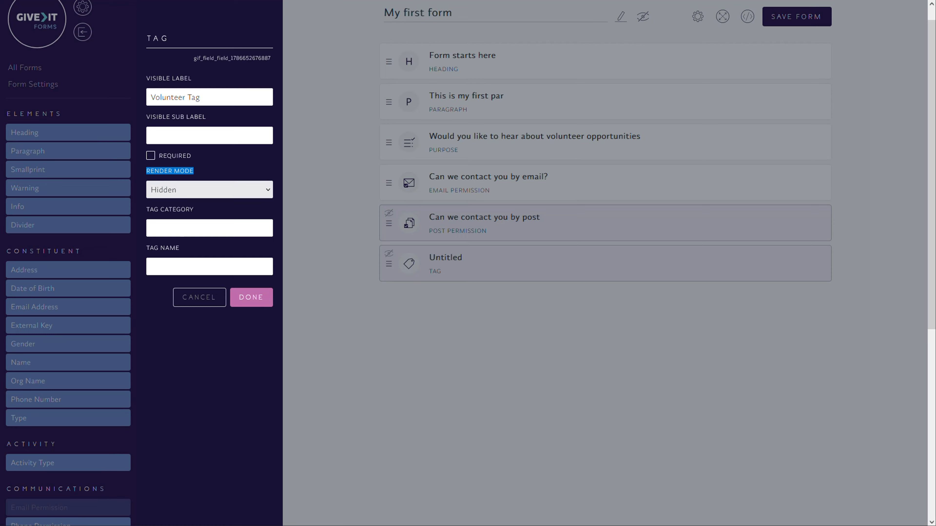
pyautogui.click(183, 230)
pyautogui.click(185, 262)
pyautogui.click(186, 230)
pyautogui.click(190, 261)
pyautogui.click(188, 228)
pyautogui.click(186, 264)
# Set the tag category to "Volunteering" and the tag name to "All", and apply the Tag field's settings
pyautogui.click(228, 230)
pyautogui.write('Volunteers')
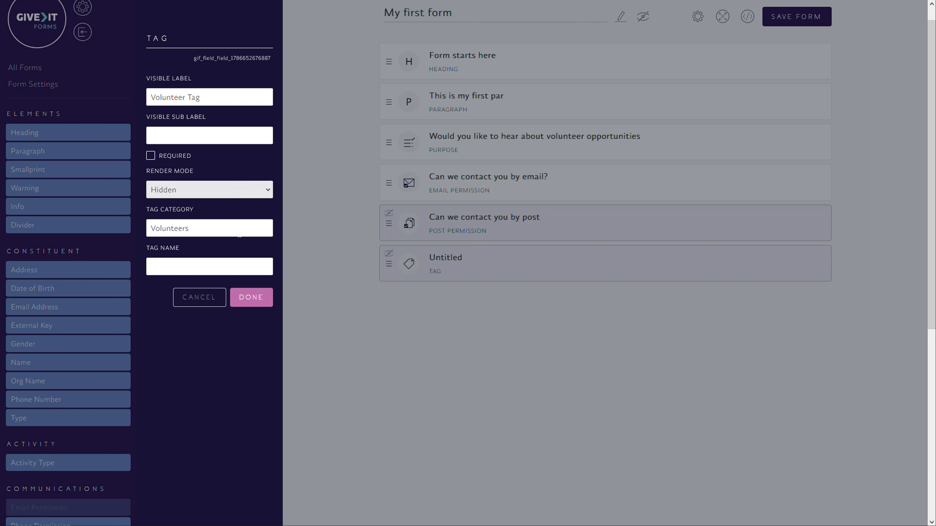
pyautogui.press('BackSpace')
pyautogui.write('ing')
pyautogui.click(211, 267)
pyautogui.write('All')
pyautogui.click(252, 297)
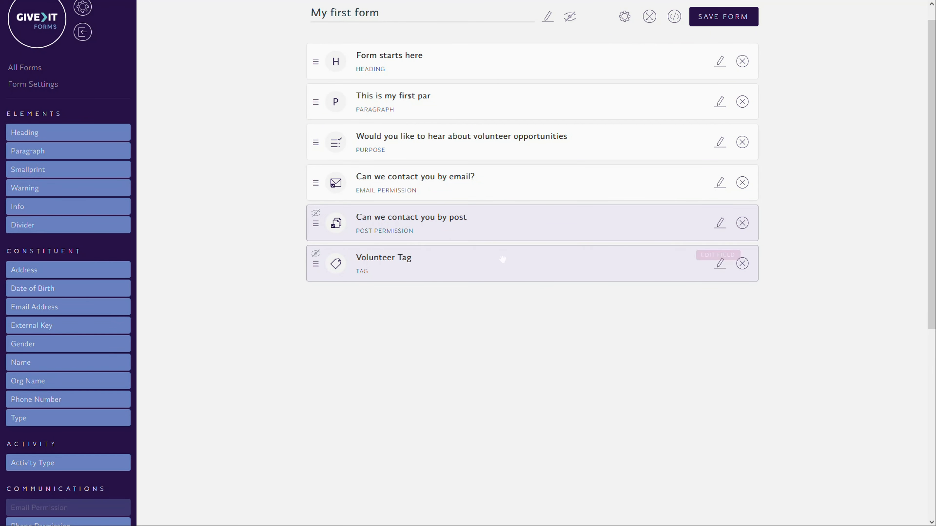
# Reopen the Volunteer Tag field's settings and set its render mode to Checkbox
pyautogui.scroll(1, 501, 261)
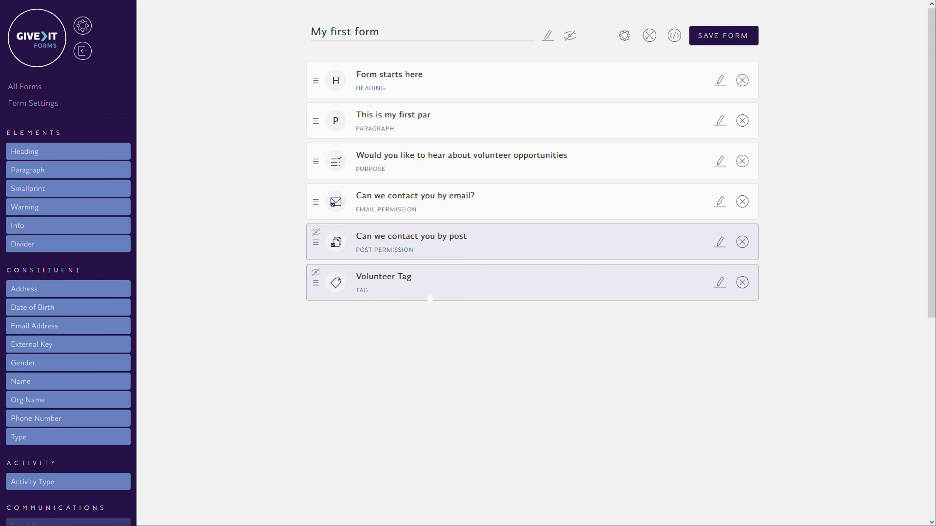
pyautogui.click(719, 283)
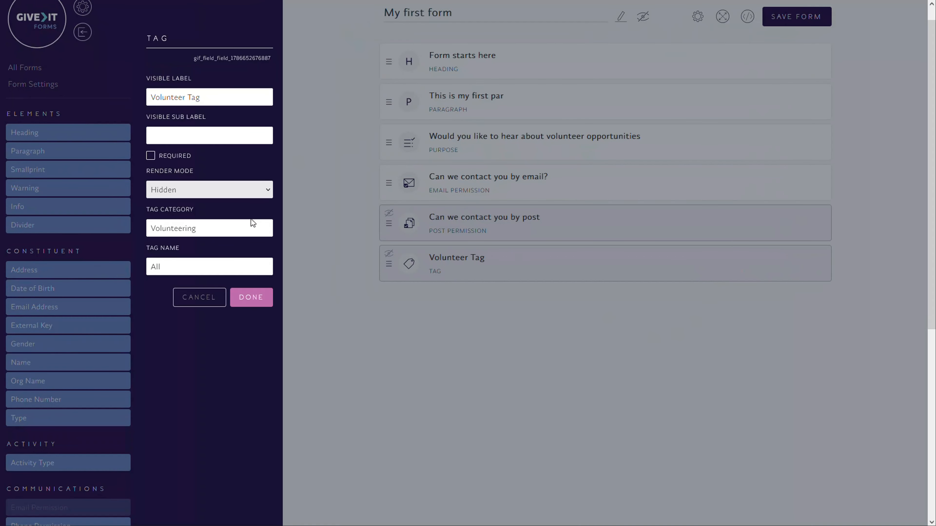
pyautogui.click(182, 189)
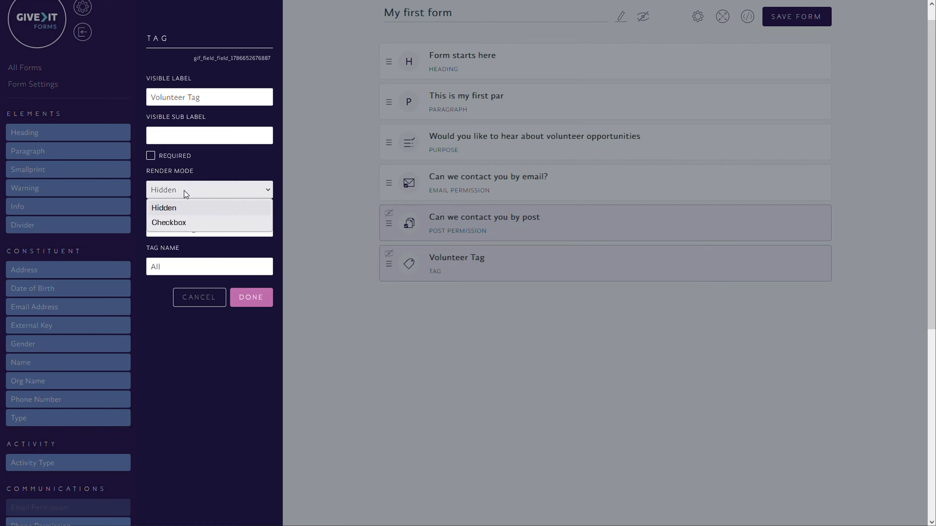
pyautogui.click(179, 222)
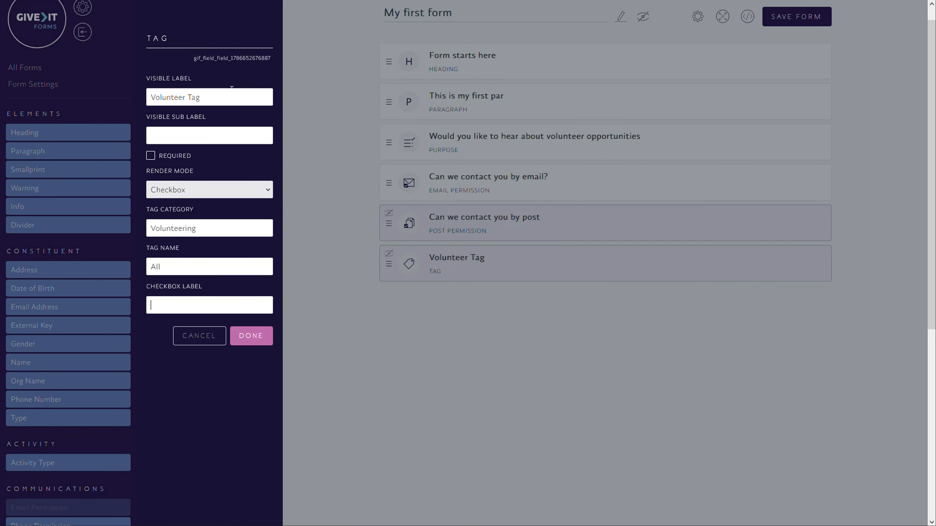
# Change the Tag field's visible label to "Are you available for weekend volunteering?"
pyautogui.hotkey('ctrl', 'a')
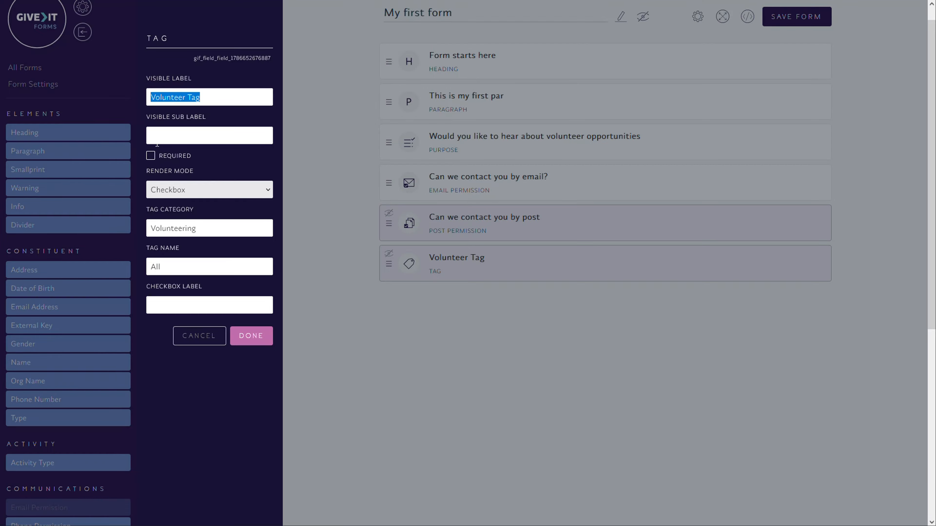
pyautogui.write('Are y')
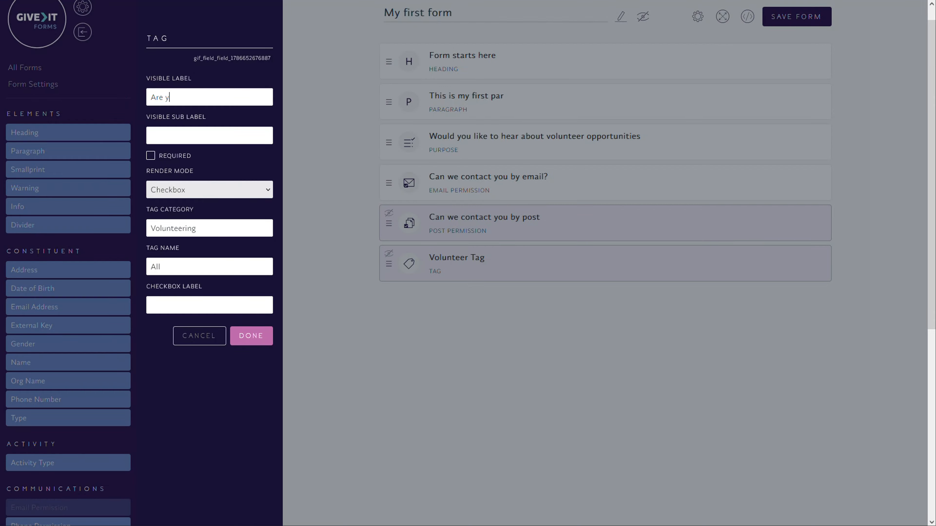
pyautogui.write('ou available for weekend volunterri')
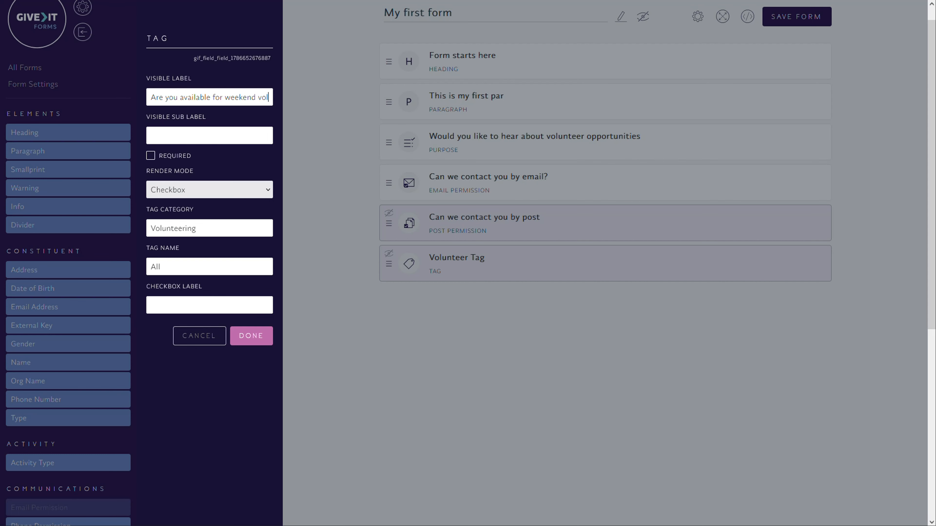
pyautogui.press('BackSpace')
pyautogui.press('BackSpace')
pyautogui.press('BackSpace')
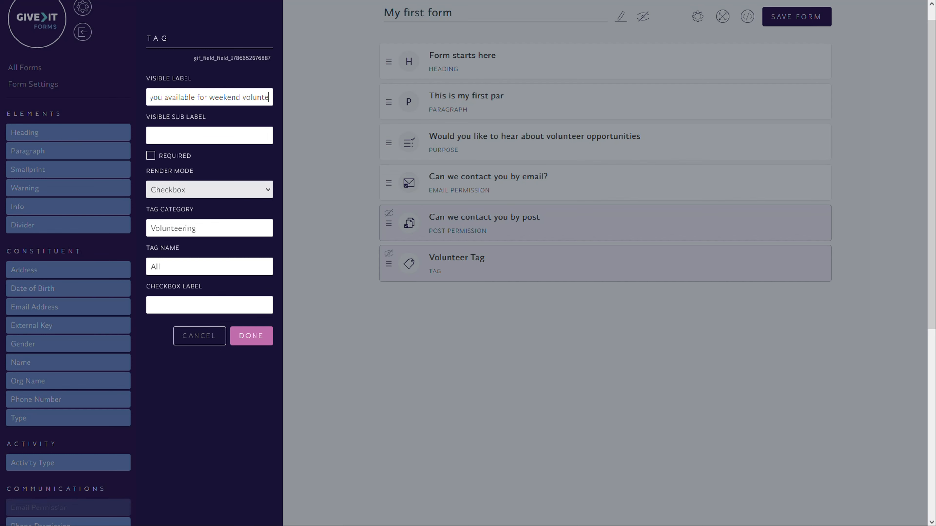
pyautogui.write('ering?')
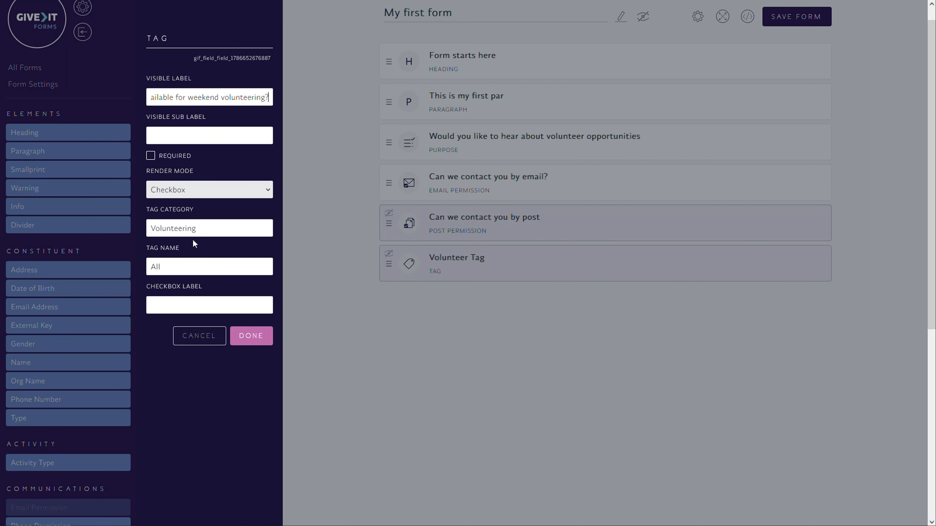
# Set the tag name to "Weekend" and the checkbox label to "Yes, I can do weekends", and apply the Tag field's settings
pyautogui.doubleClick(147, 267)
pyautogui.write('Weekend')
pyautogui.write('Yes, I ')
pyautogui.write('can do weekend')
pyautogui.write('s')
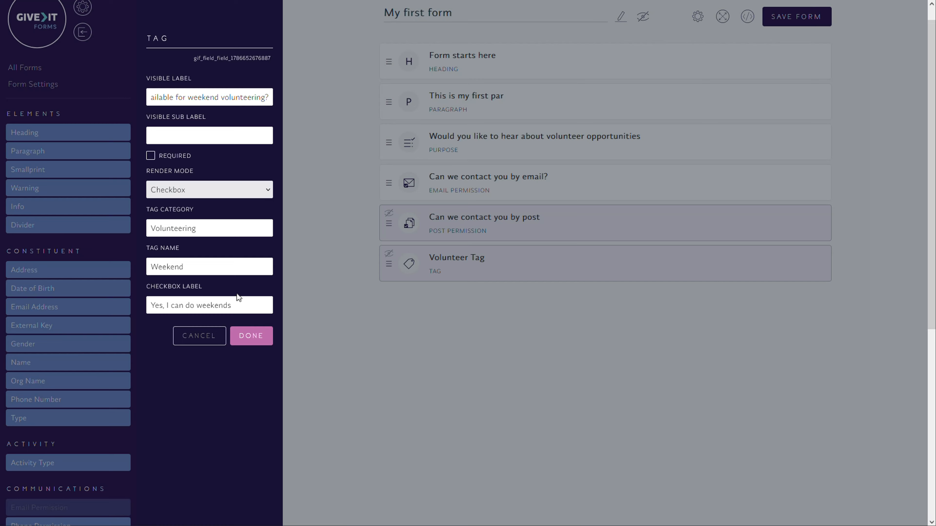
pyautogui.click(251, 337)
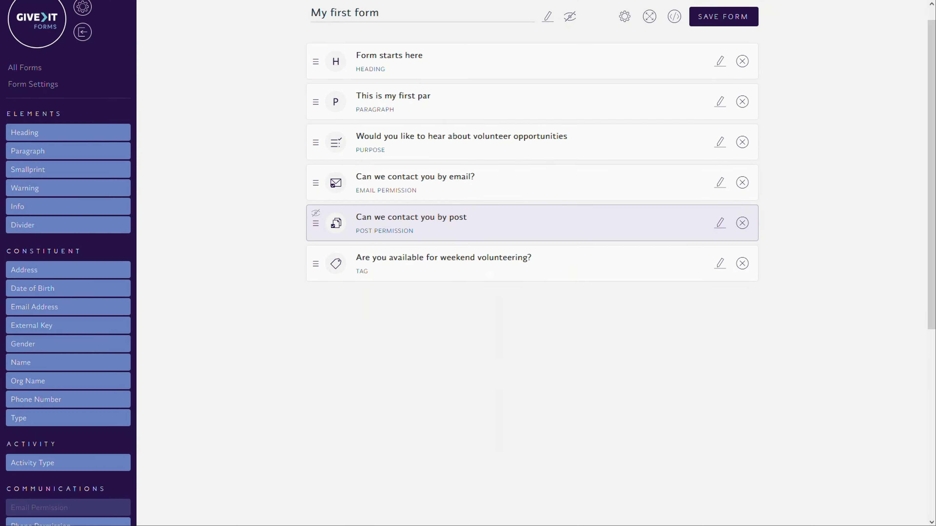
# Save the form and open its preview
pyautogui.scroll(1, 525, 324)
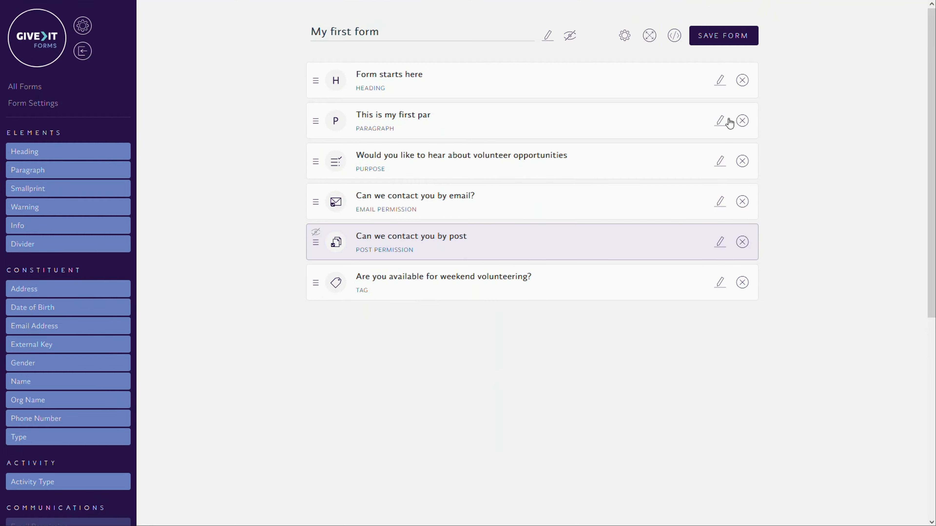
pyautogui.click(721, 41)
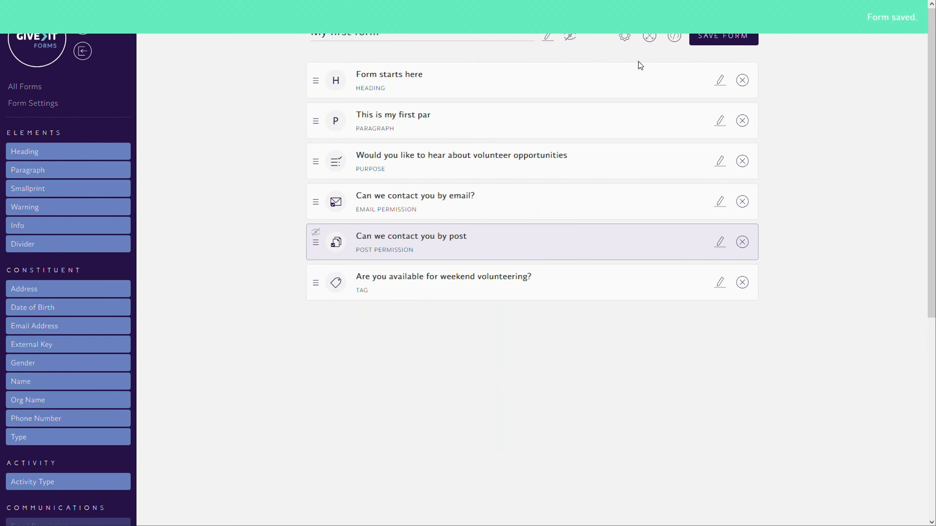
pyautogui.click(669, 42)
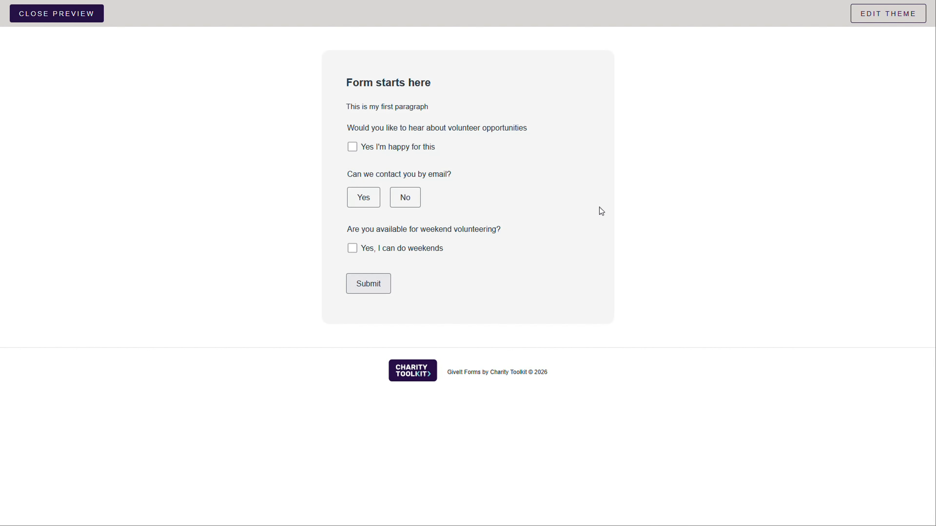
# Check the volunteer opportunities question in the preview by ticking and clearing its "Yes I'm happy for this" checkbox
pyautogui.moveTo(351, 133); pyautogui.dragTo(531, 127)
pyautogui.click(537, 133)
pyautogui.click(353, 148)
pyautogui.click(353, 148)
# Try the email contact answers Yes and No in the preview, finishing on No, and tick "Yes, I can do weekends"
pyautogui.click(362, 199)
pyautogui.click(407, 203)
pyautogui.click(358, 206)
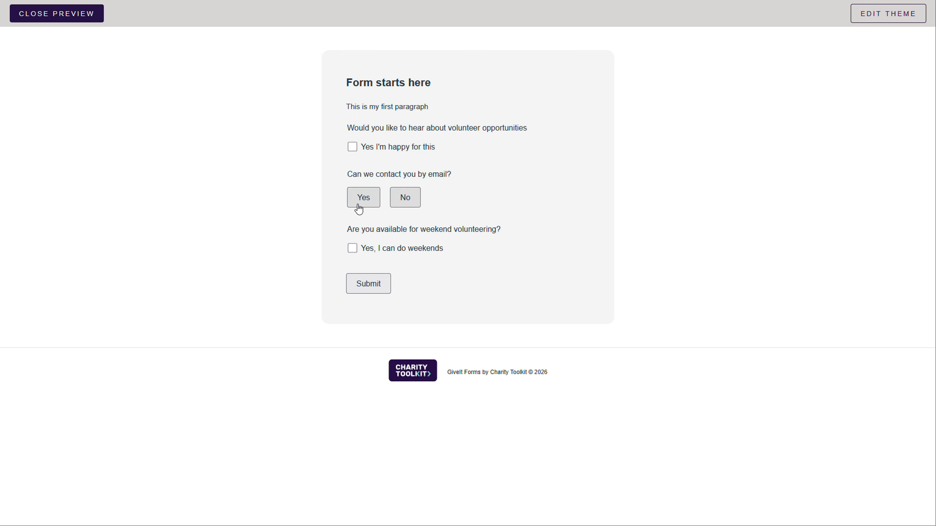
pyautogui.click(418, 197)
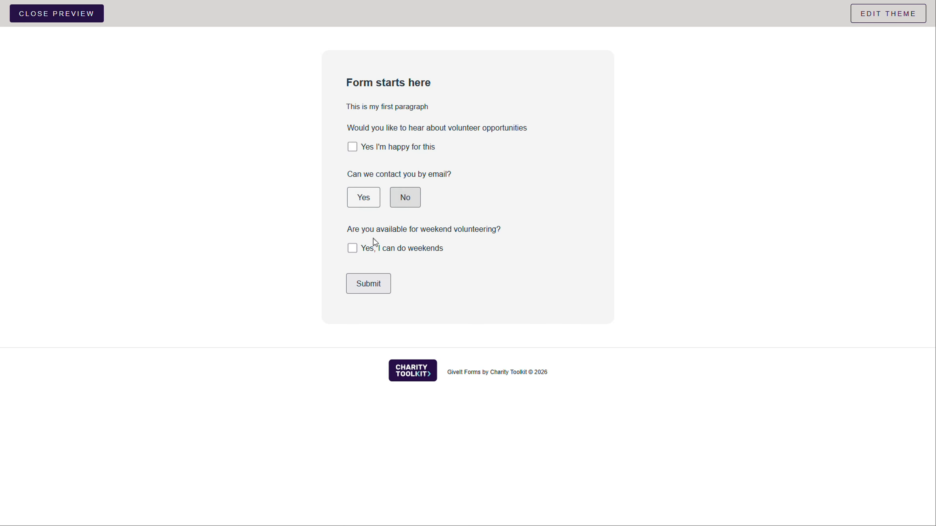
pyautogui.click(353, 248)
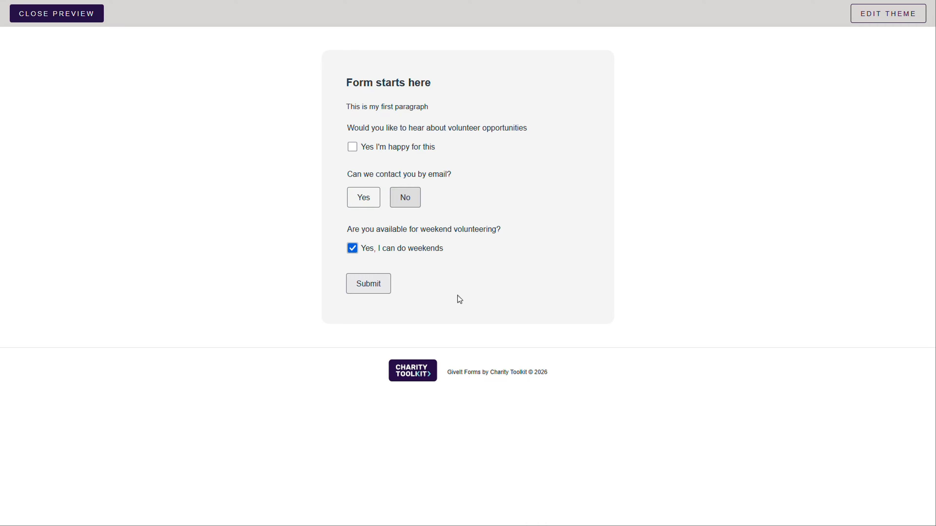